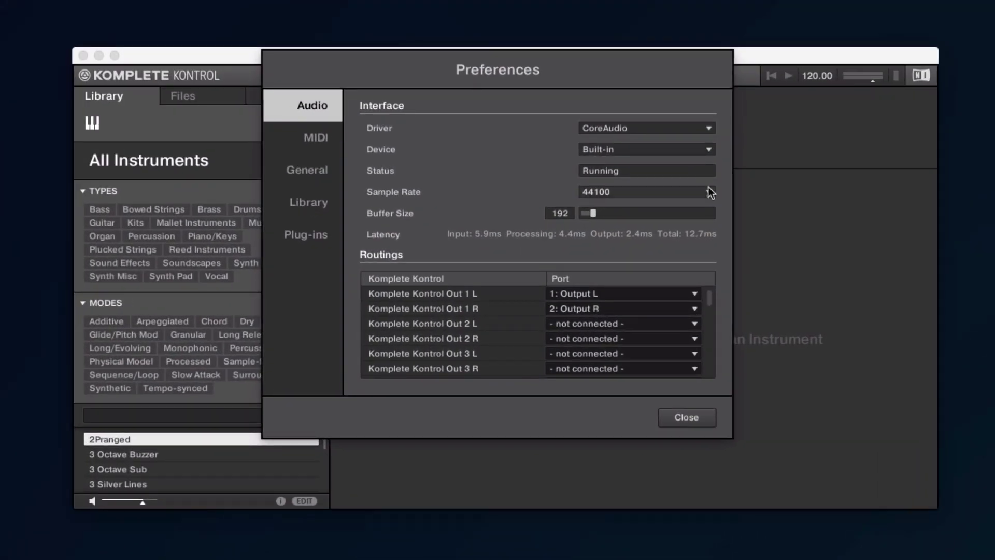
- Check the sample rate list, then filter Monark presets to Sound Effects and select Auto Surgeon
click(709, 192)
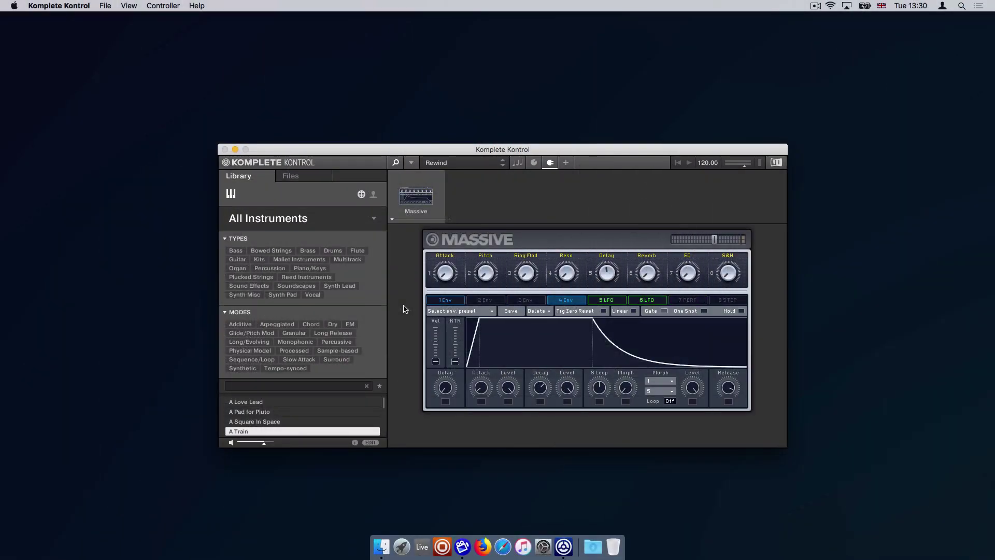
click(312, 228)
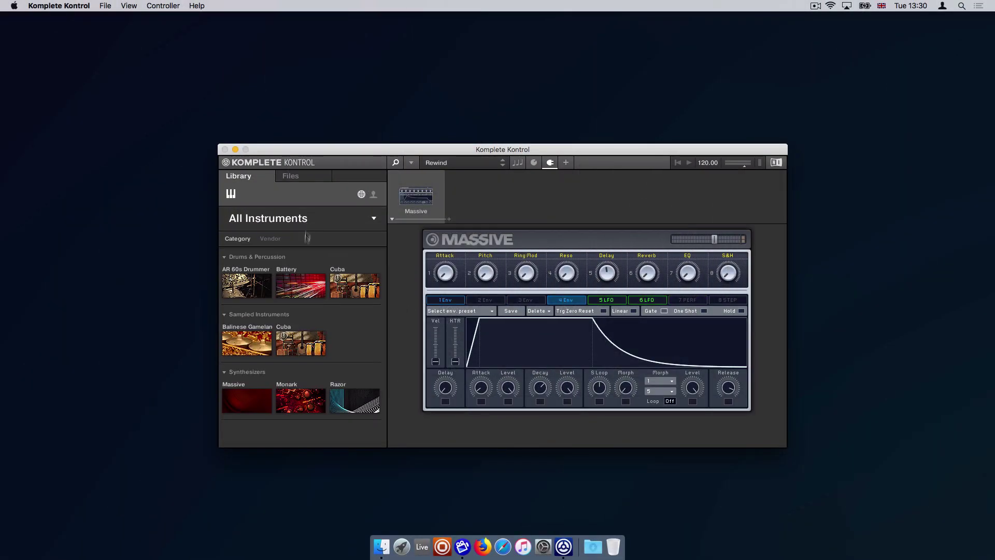
click(305, 396)
click(309, 272)
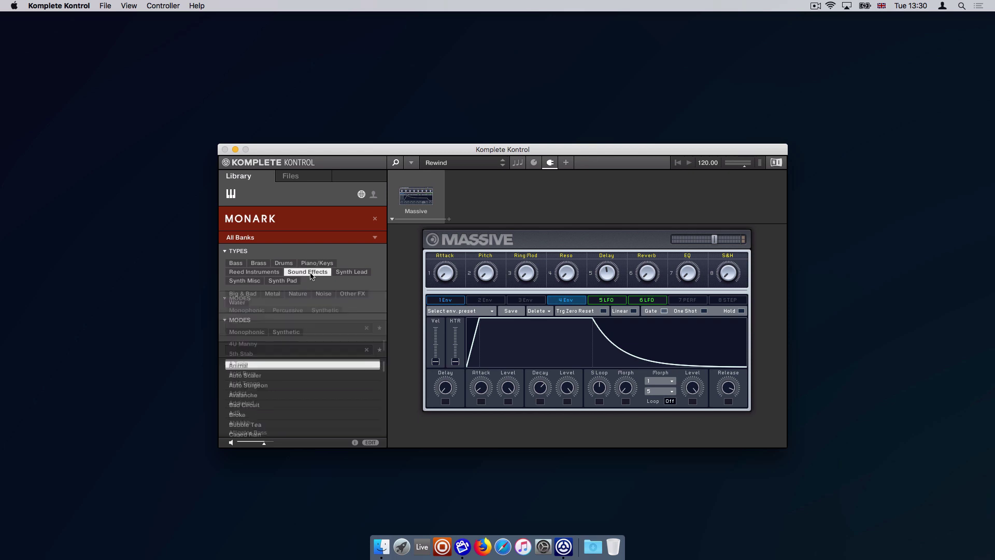
click(253, 386)
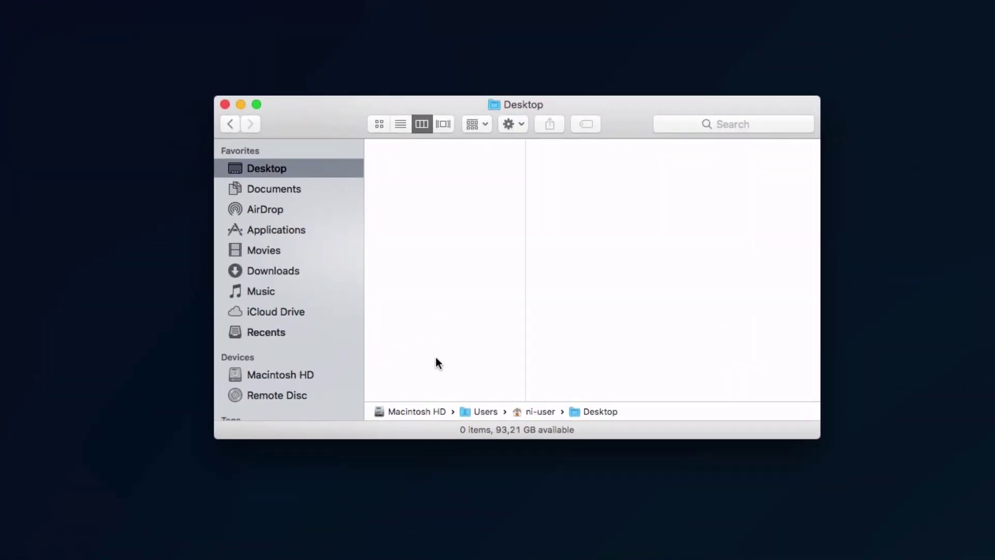
- In Finder, navigate from Macintosh HD through Applications and Native Instruments to the Komplete Kontrol folder
click(322, 376)
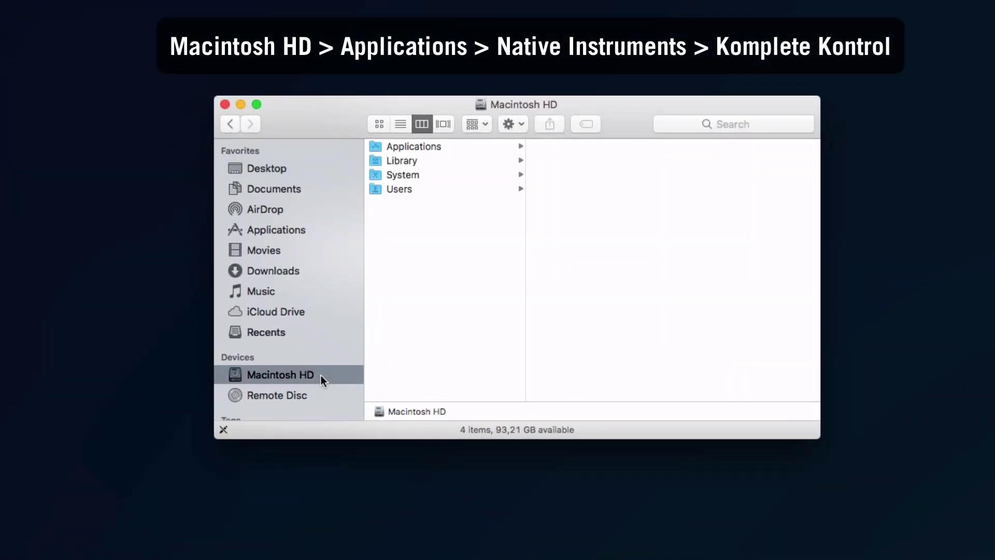
click(421, 147)
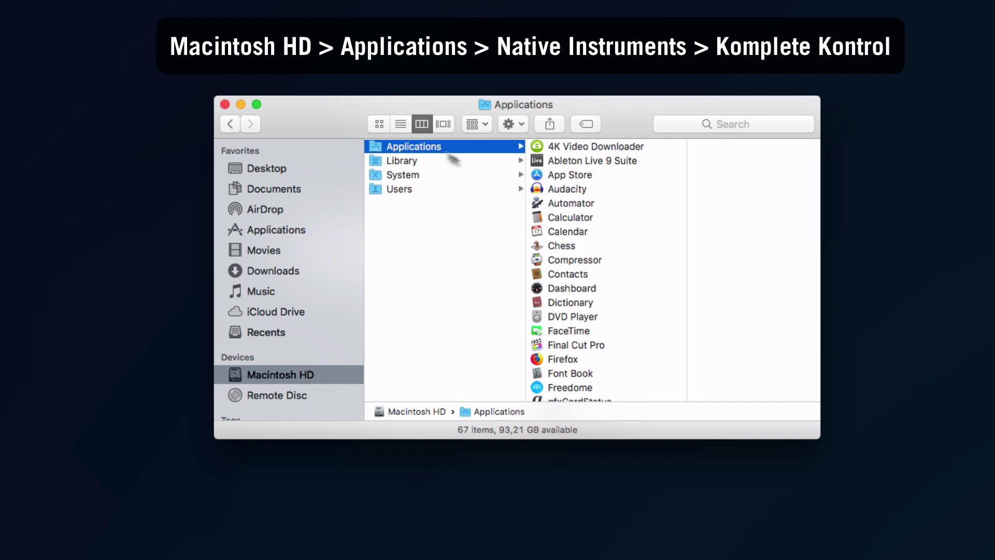
click(559, 271)
text(n)
key(Down)
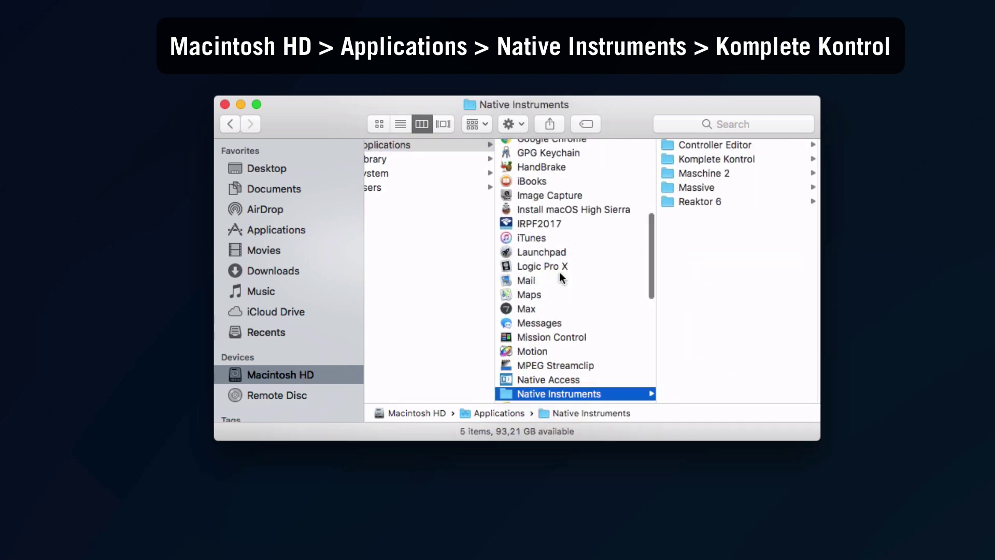
click(695, 158)
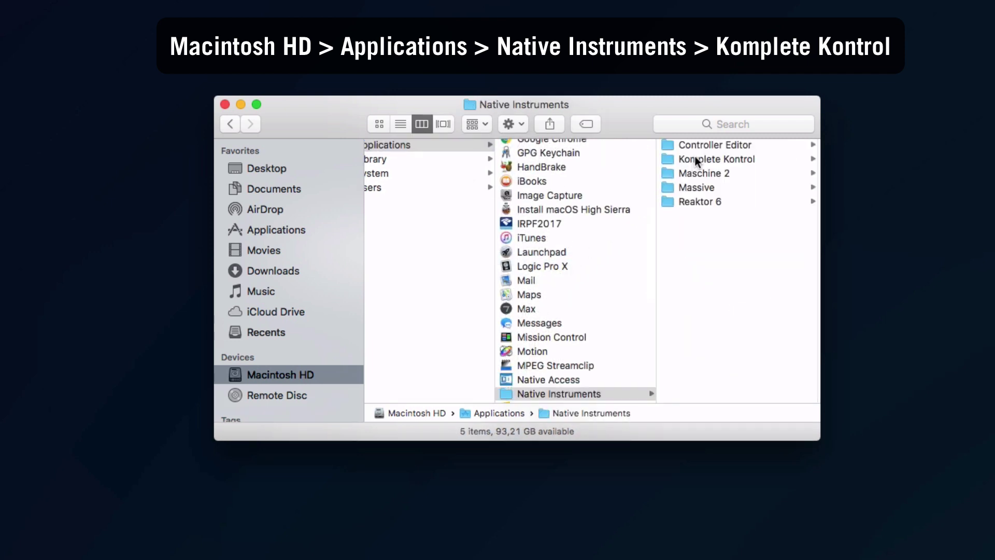
click(695, 158)
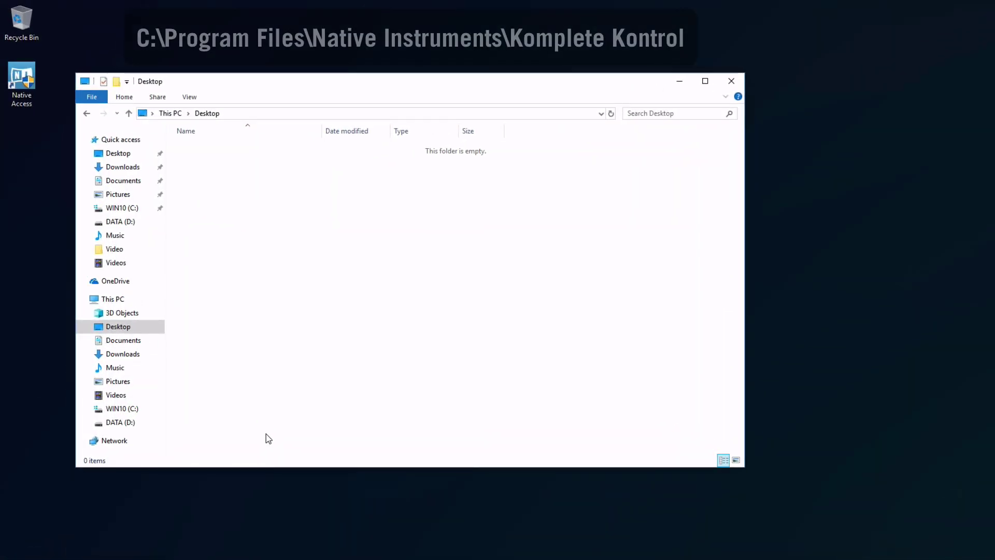
- Go from the C: drive through Program Files and Native Instruments, then select the Komplete Kontrol application
click(125, 410)
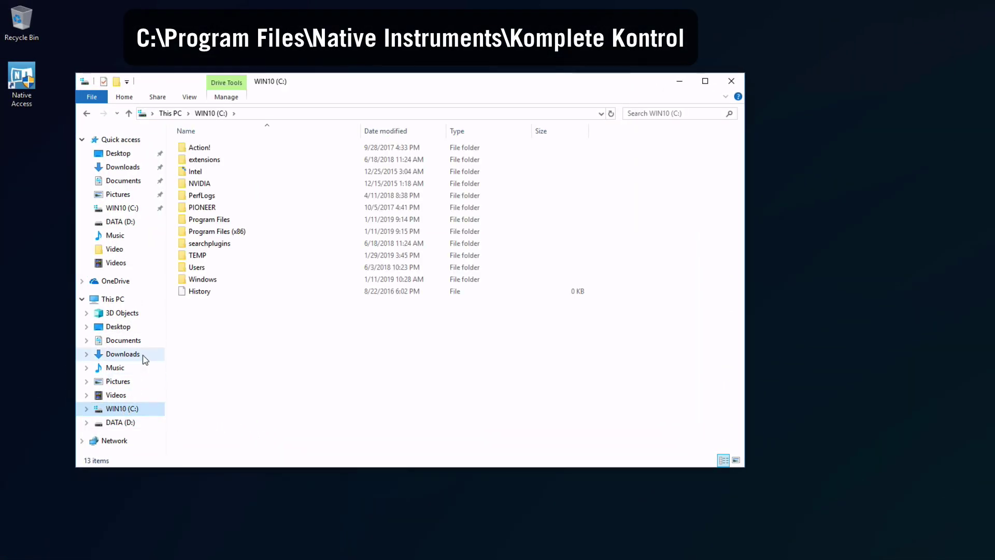
double_click(215, 222)
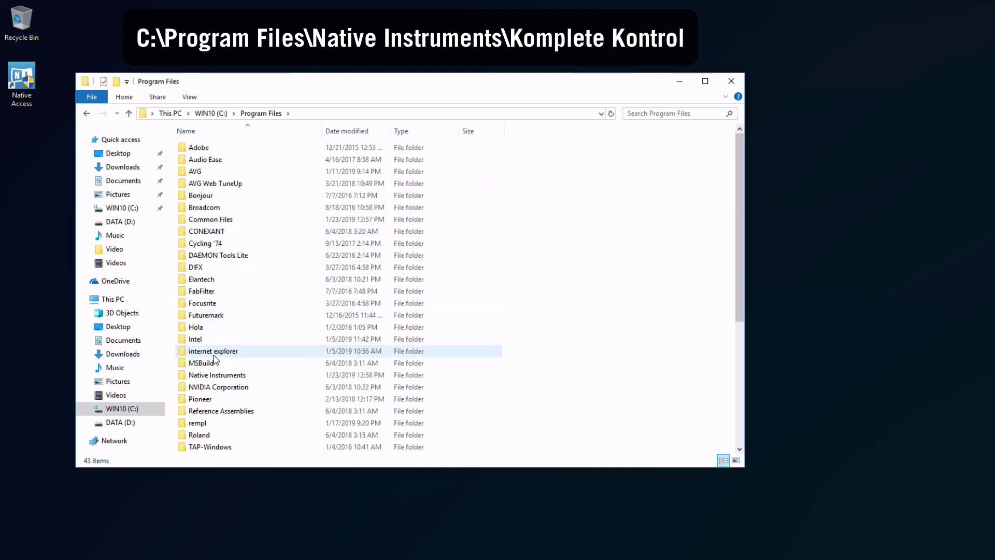
double_click(219, 375)
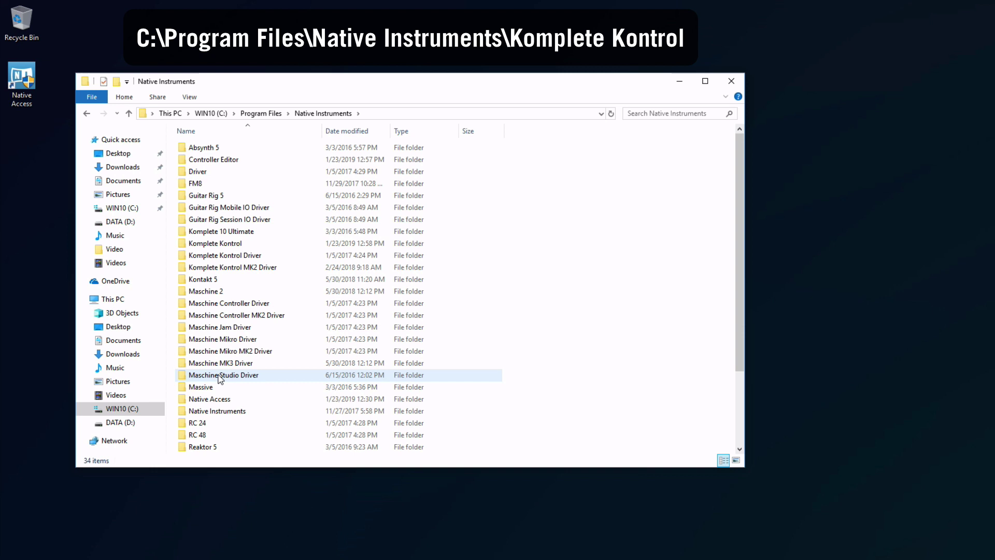
double_click(226, 244)
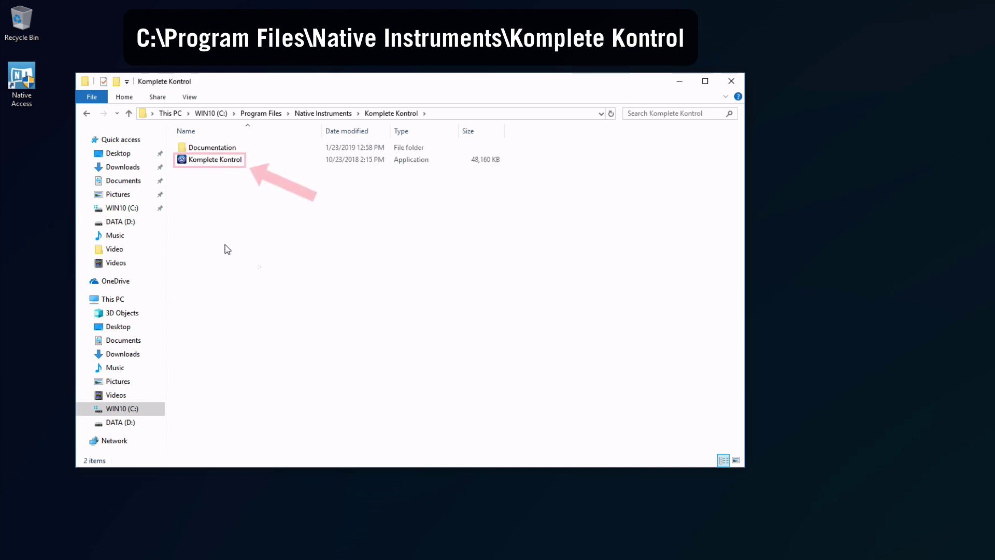
click(217, 161)
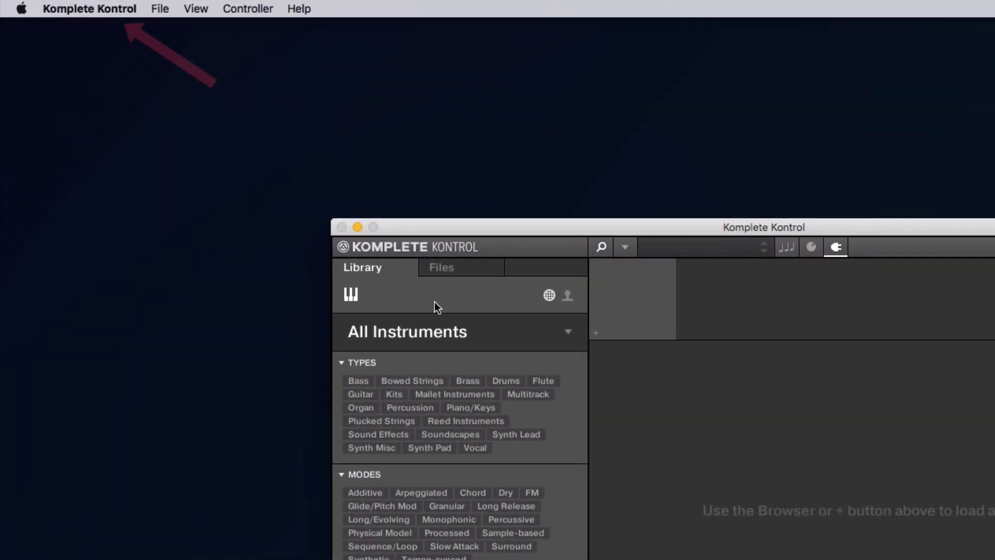
- Open Preferences from the Komplete Kontrol menu on Mac and the Edit menu on Windows
click(118, 9)
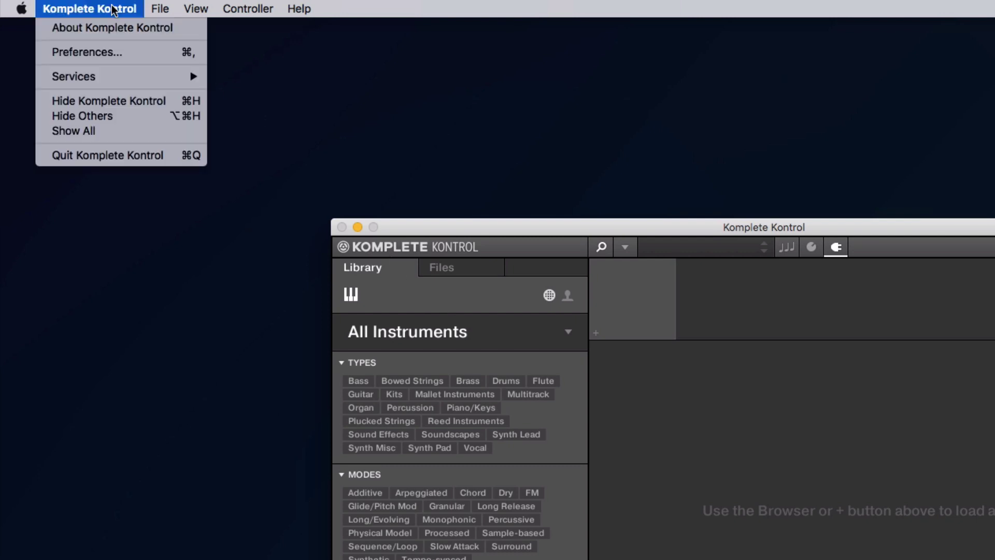
click(123, 54)
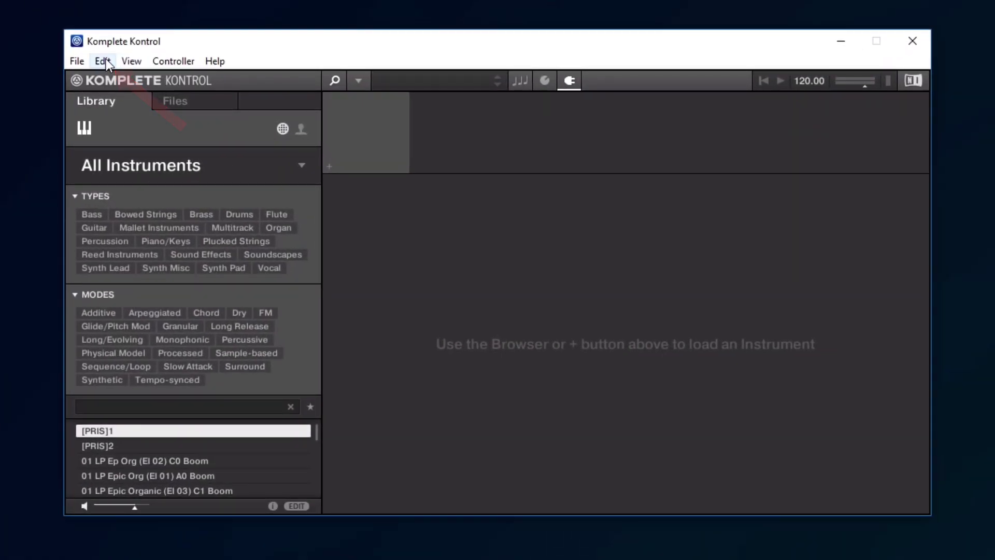
click(104, 60)
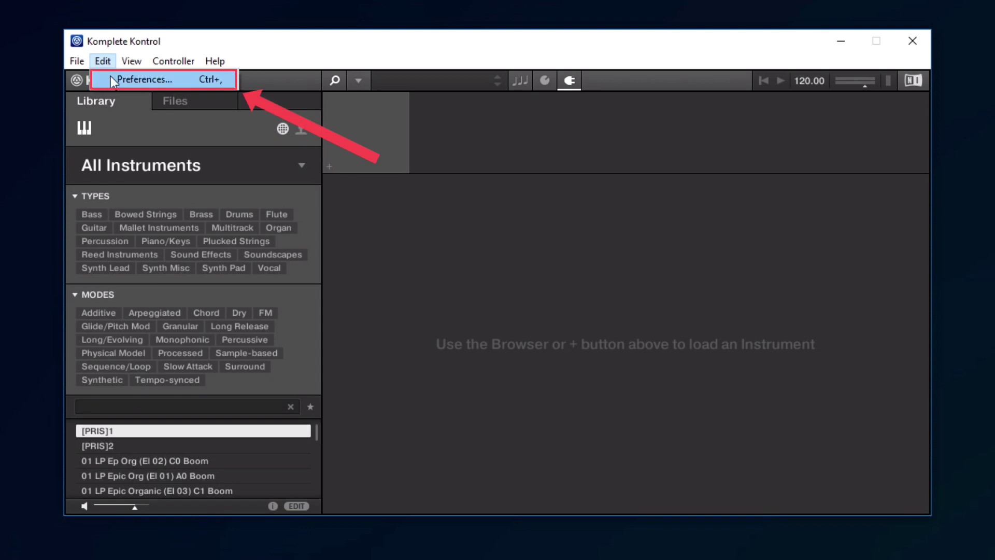
click(114, 79)
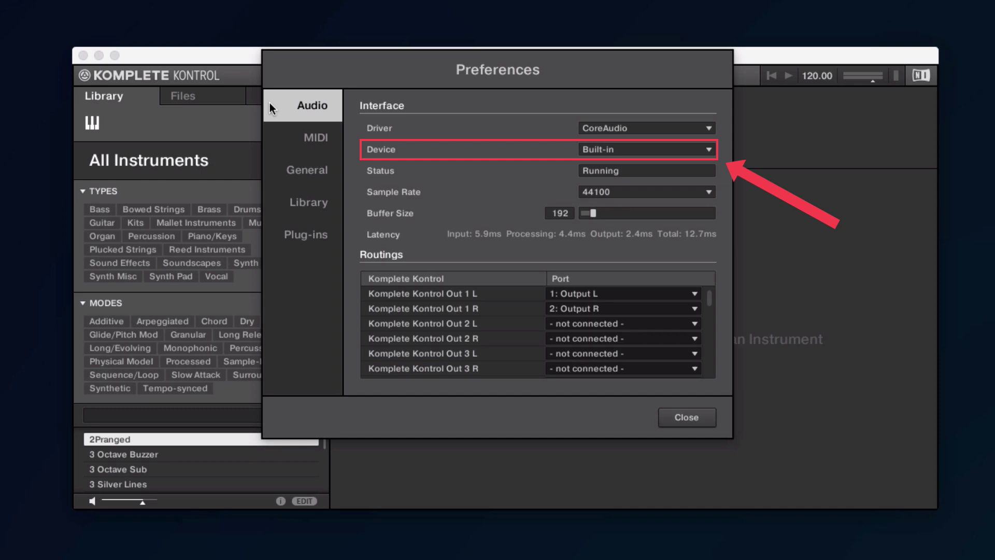
- Keep Built-in as the audio device and CoreAudio as the driver, then view the Windows ASIO/WASAPI driver options
click(668, 152)
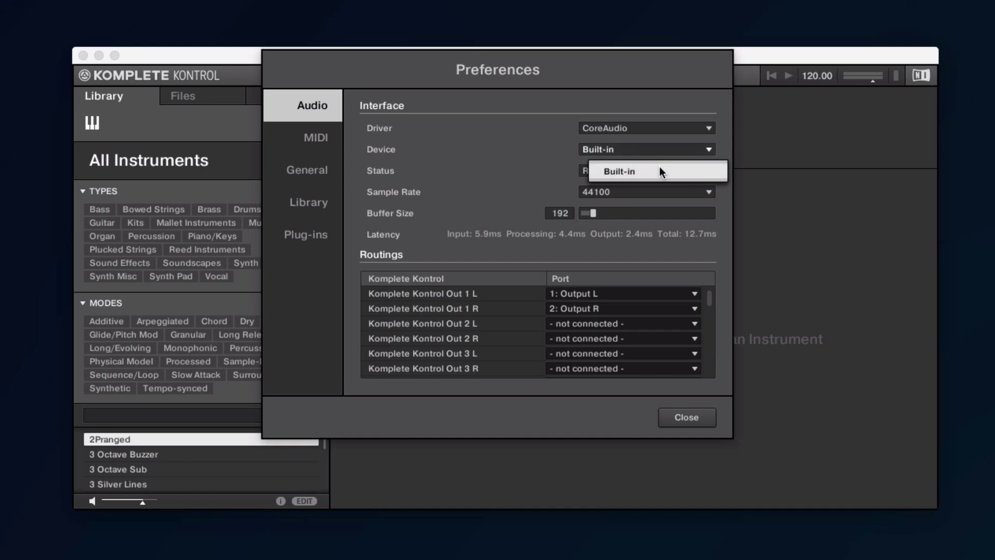
click(661, 172)
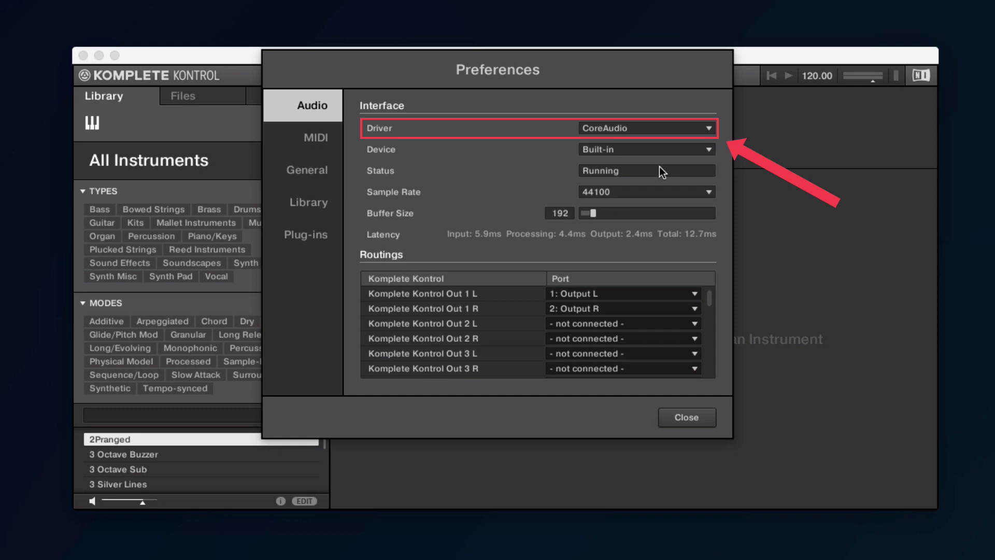
click(704, 129)
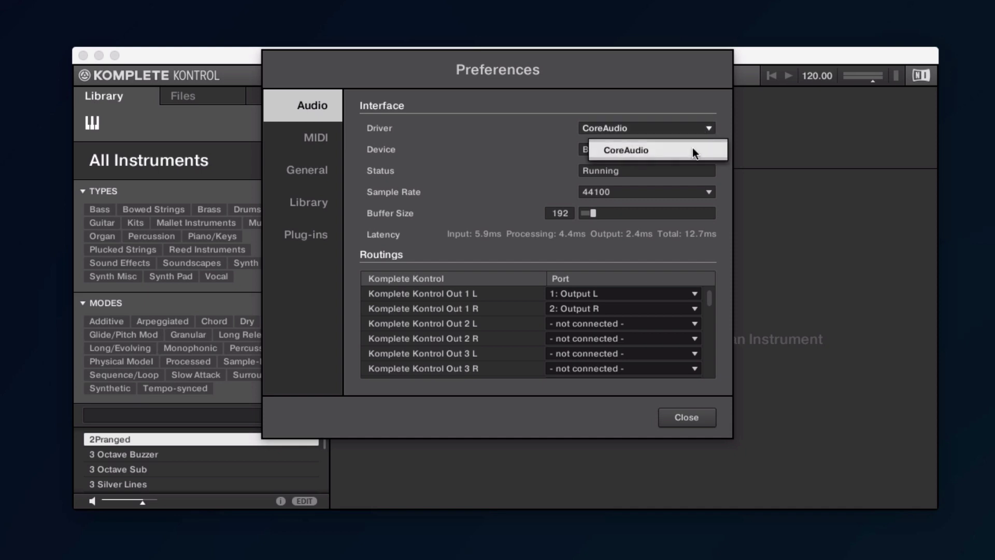
click(694, 152)
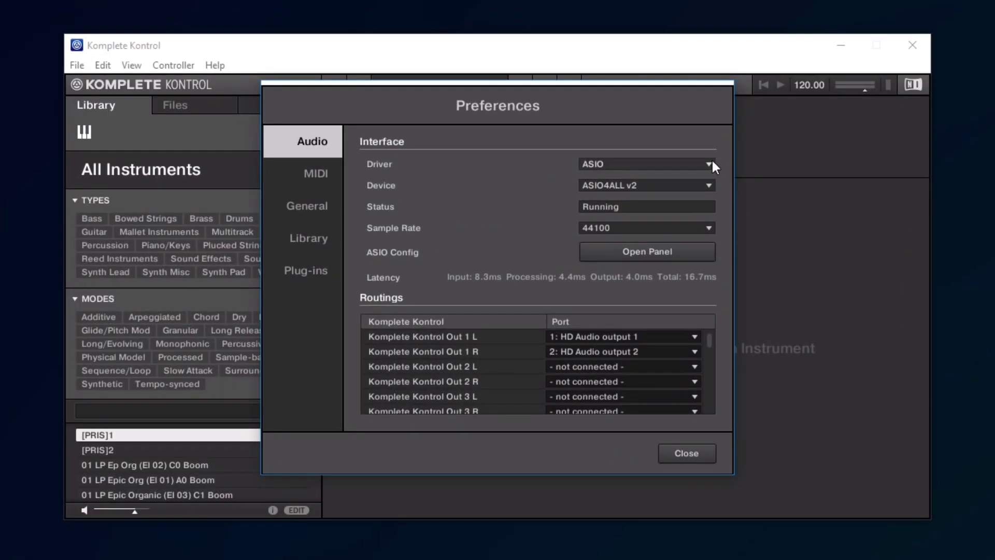
click(712, 163)
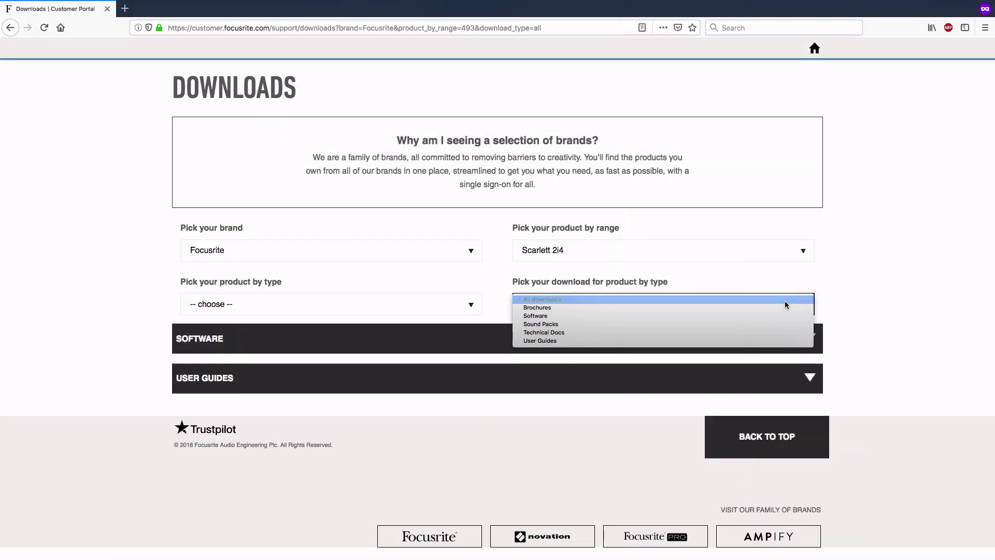
- Show all Scarlett 2i4 downloads and expand the Software section to find the Focusrite USB ASIO driver
click(785, 300)
click(810, 338)
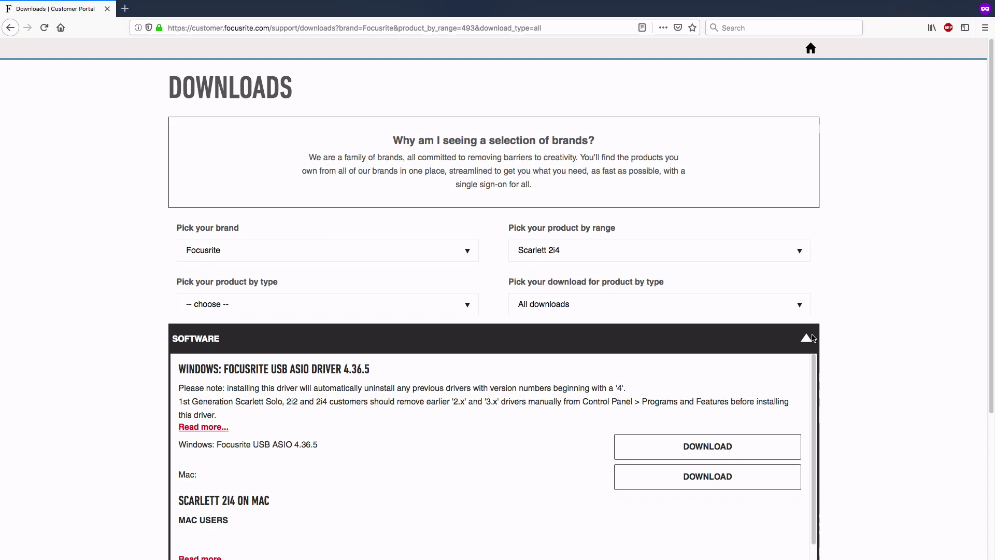
scroll(812, 337, down, 4)
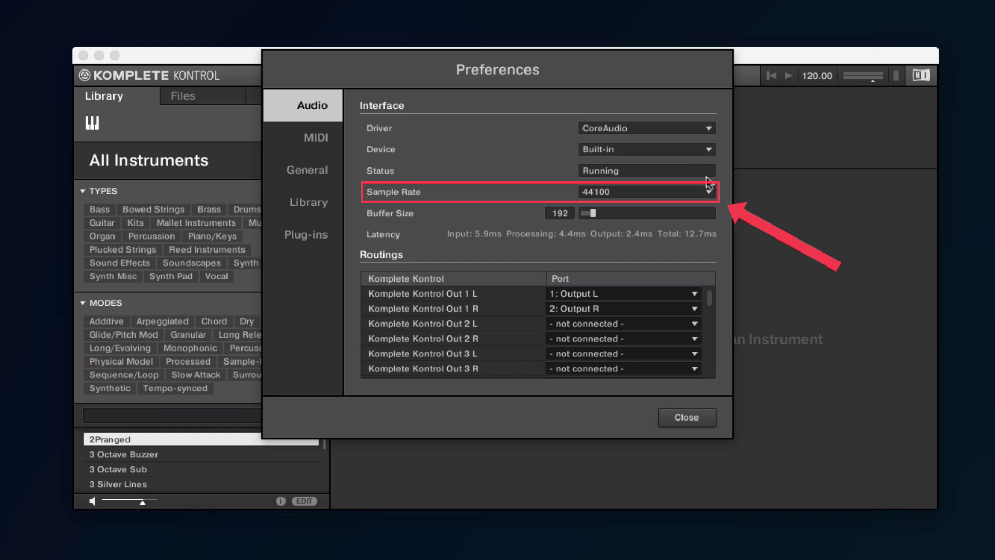
- Review the available sample rates and keep 44100
click(709, 191)
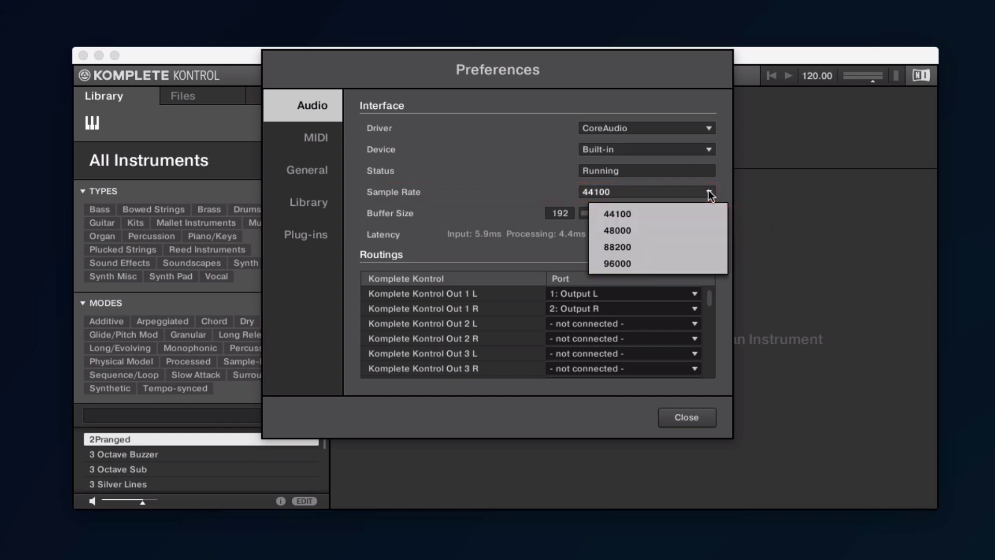
click(662, 214)
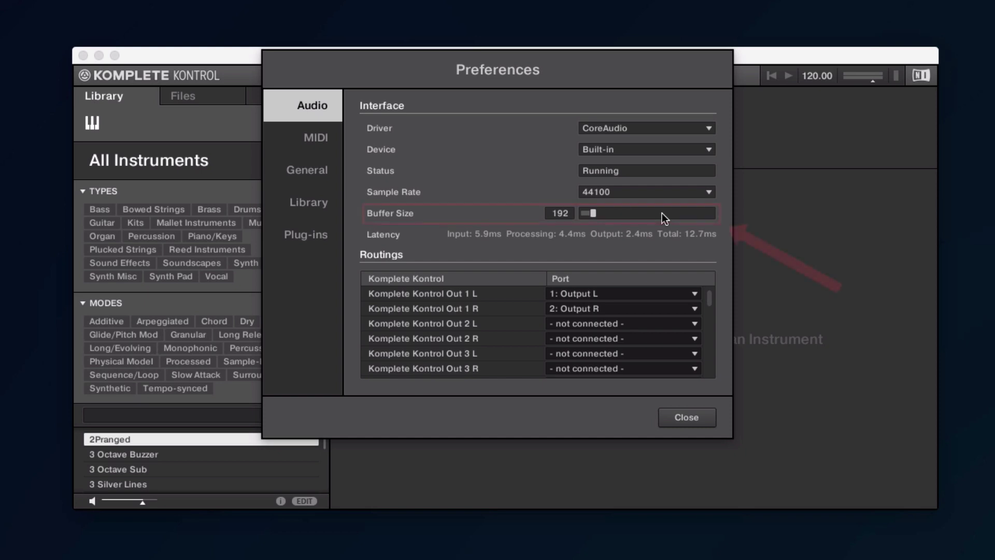
- Raise the buffer size from 192 to 256, and set the ASIO4ALL buffer to 288 samples
drag(594, 214, 617, 218)
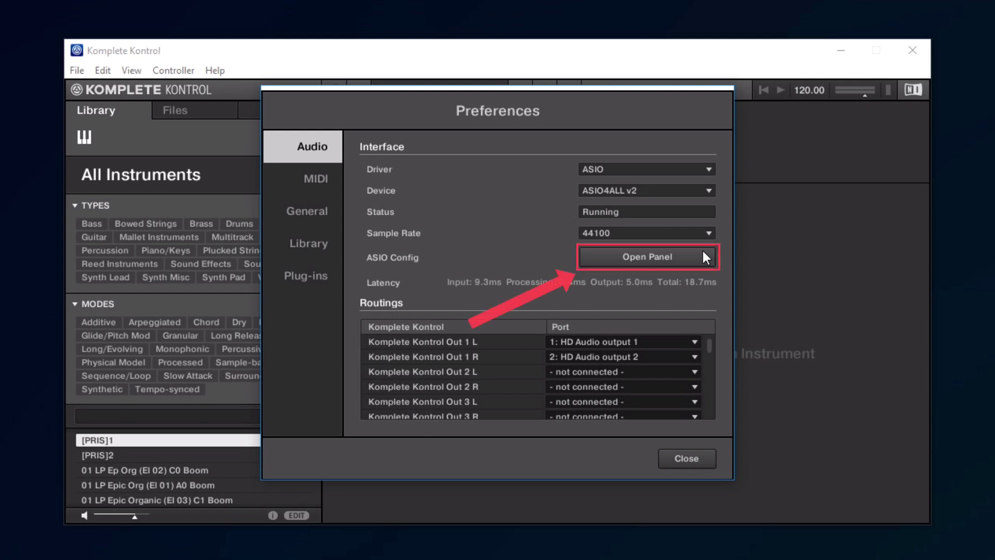
click(637, 256)
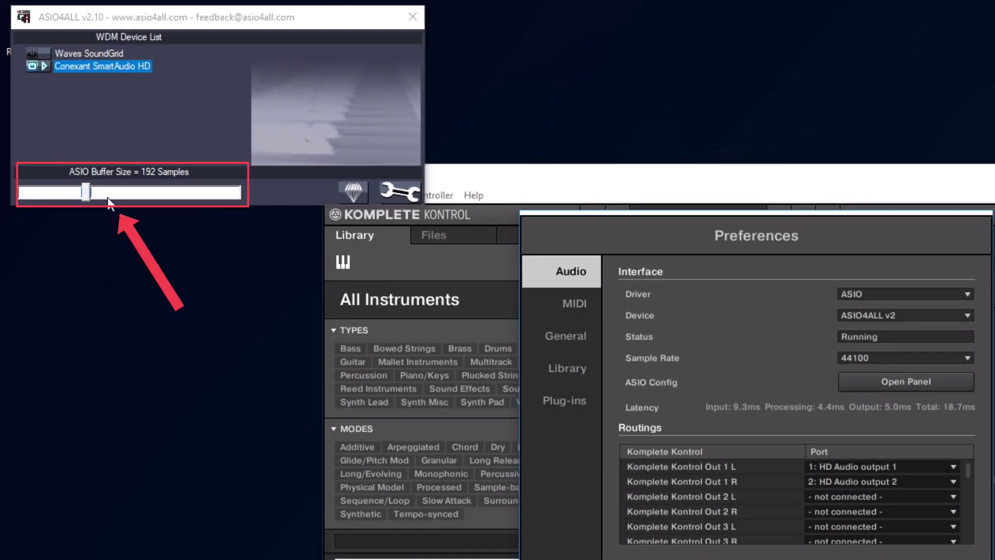
drag(84, 192, 112, 190)
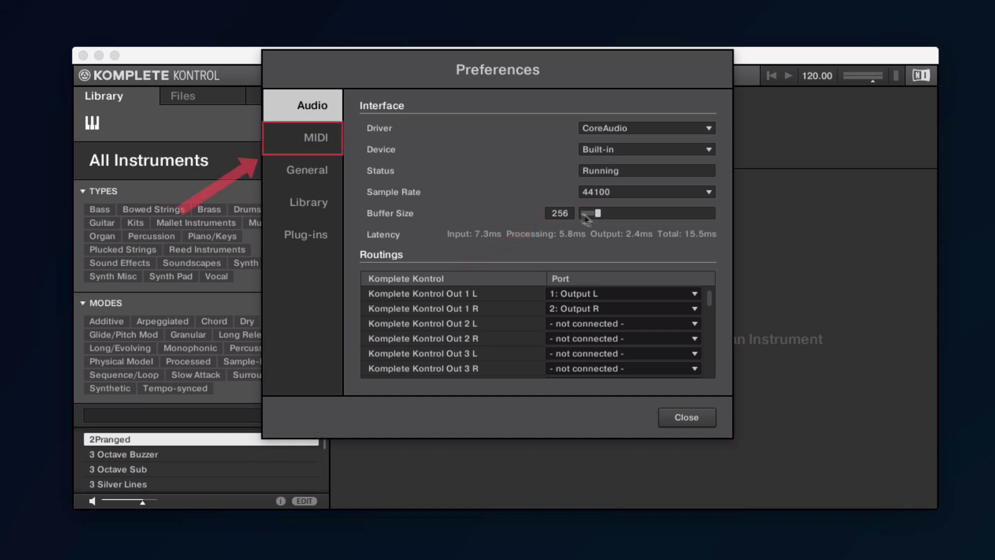
- On the MIDI page, tick KOMPLETE KONTROL M32 under Input
click(316, 141)
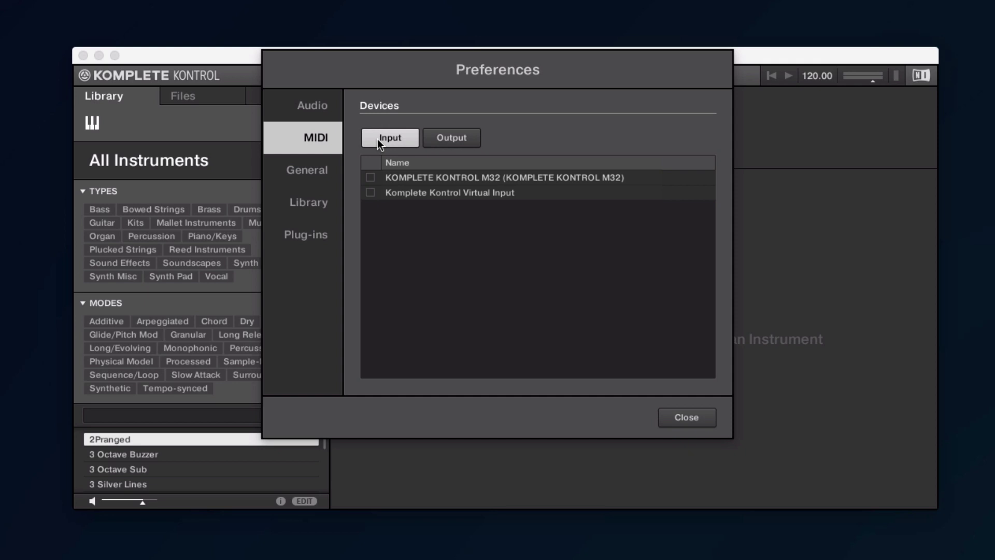
click(371, 177)
- Close Preferences, then load Razor with the Adding It Up preset from the product view
click(687, 417)
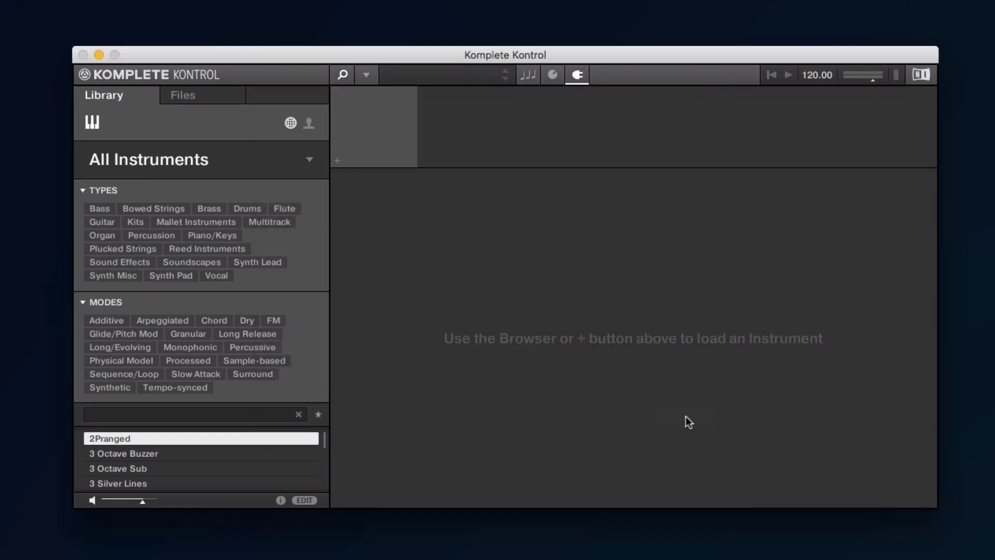
click(275, 165)
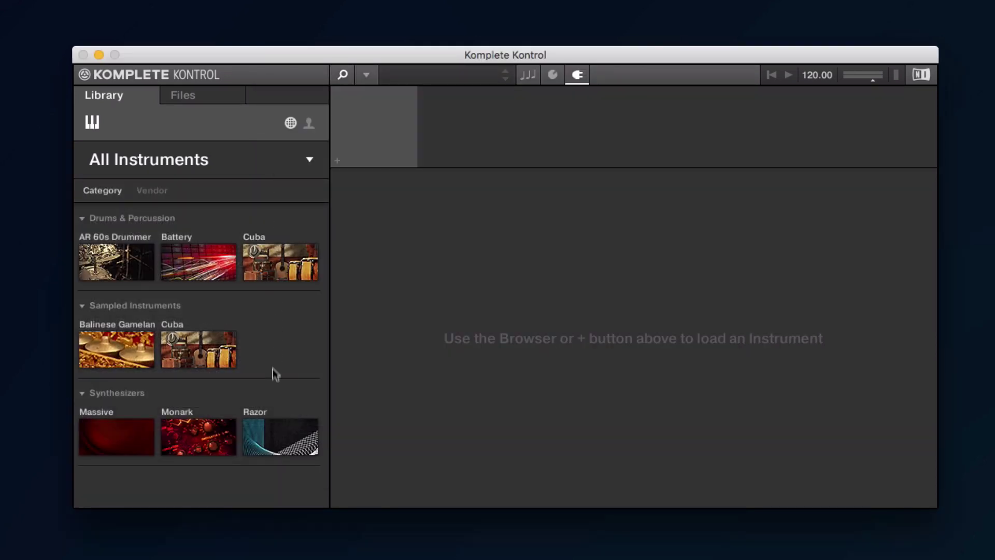
click(280, 436)
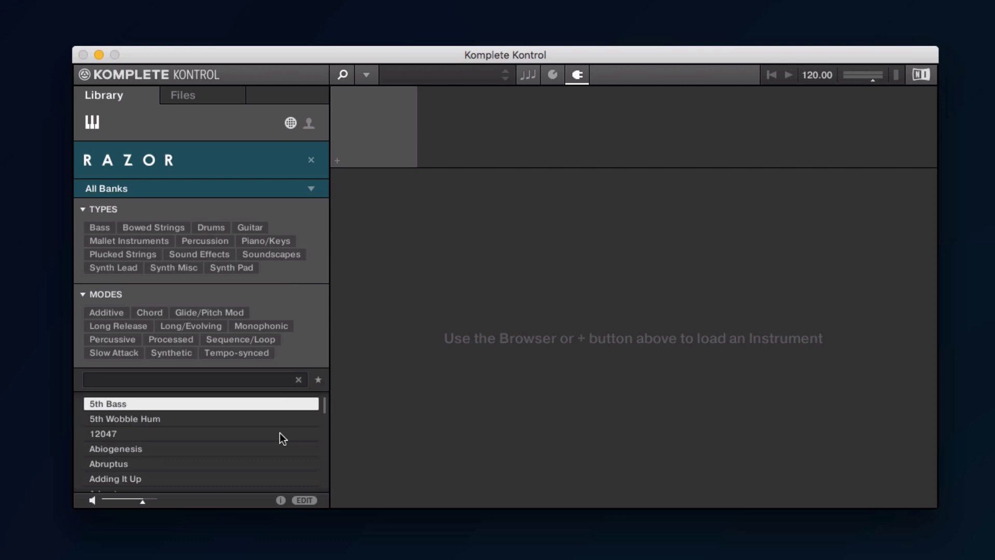
double_click(140, 482)
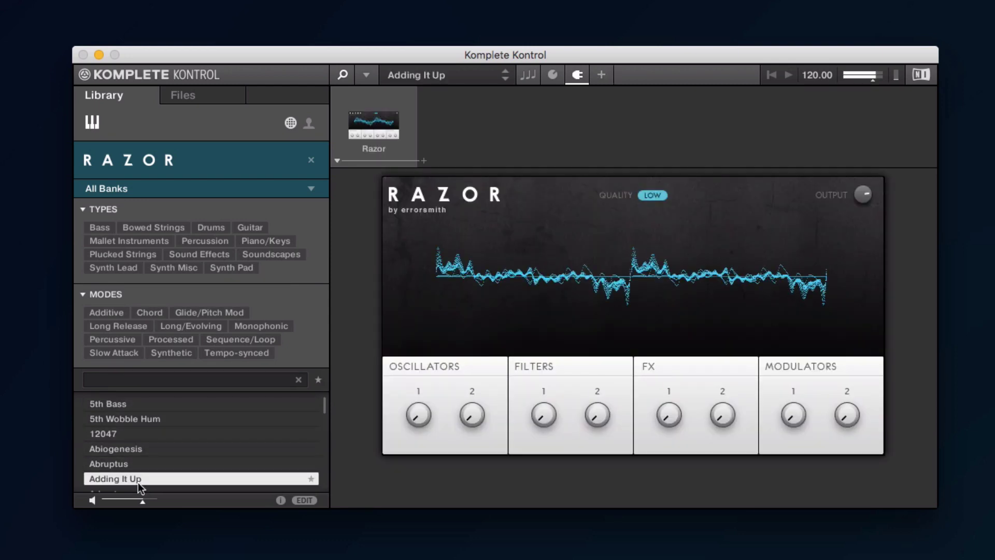